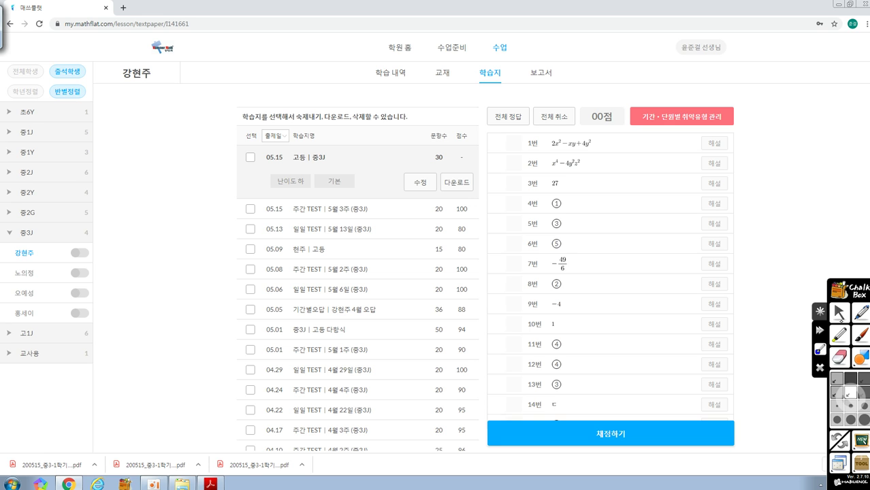
# Step: Review the answer list of the 05.15 고등 | 중3J worksheet and read the solution to question 28
pyautogui.scroll(-2, 670, 271)
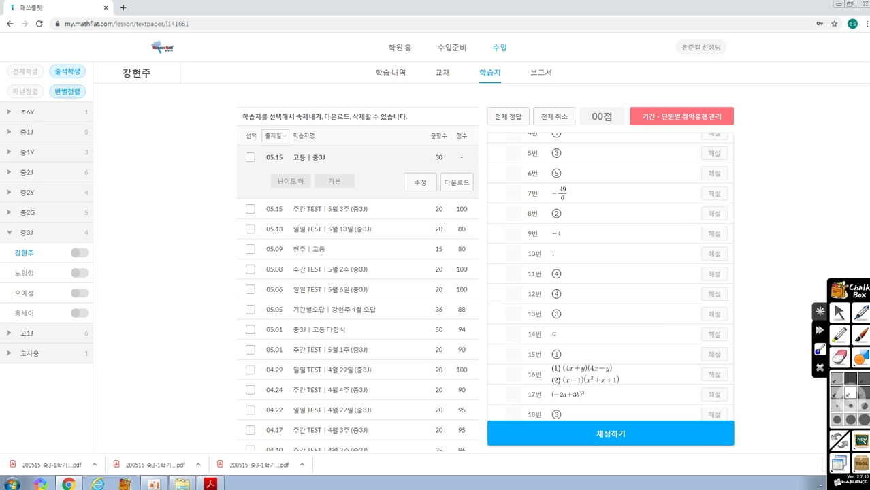
pyautogui.scroll(-3, 690, 172)
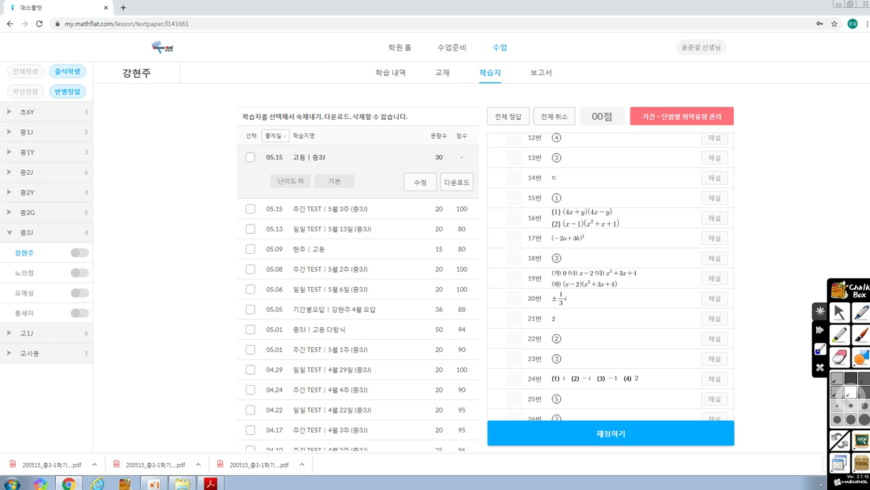
pyautogui.scroll(-1, 610, 279)
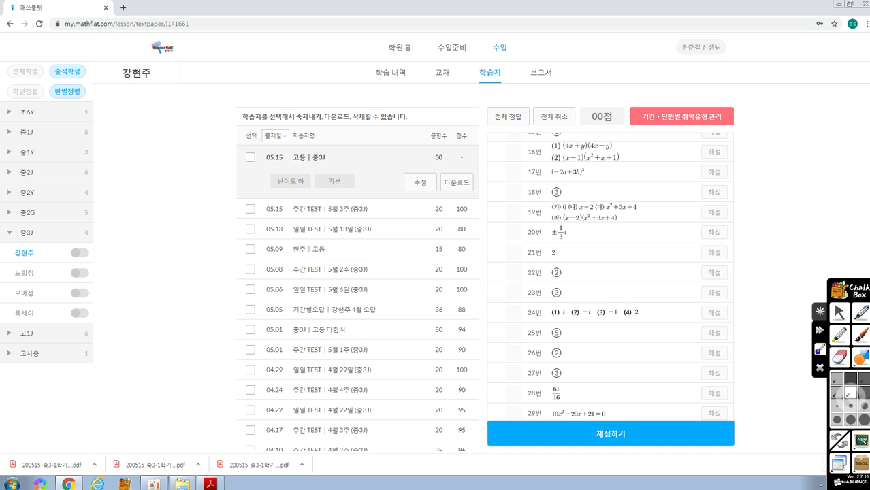
pyautogui.scroll(-1, 670, 267)
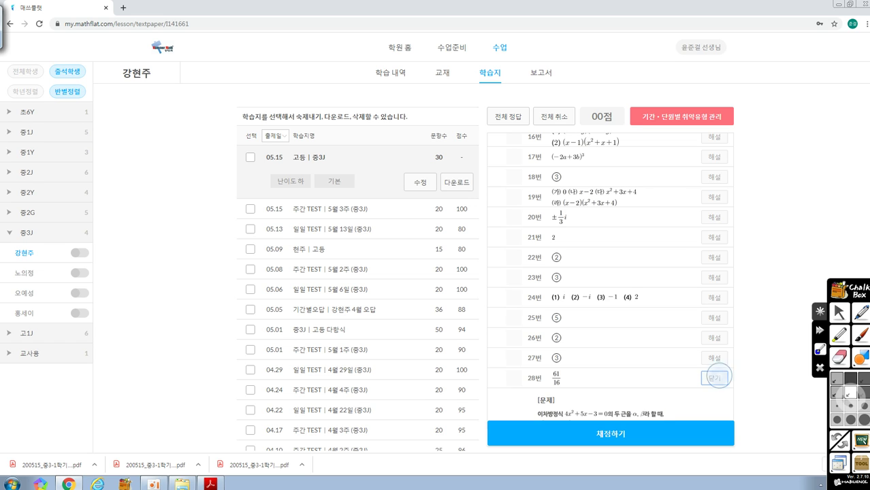
pyautogui.click(714, 378)
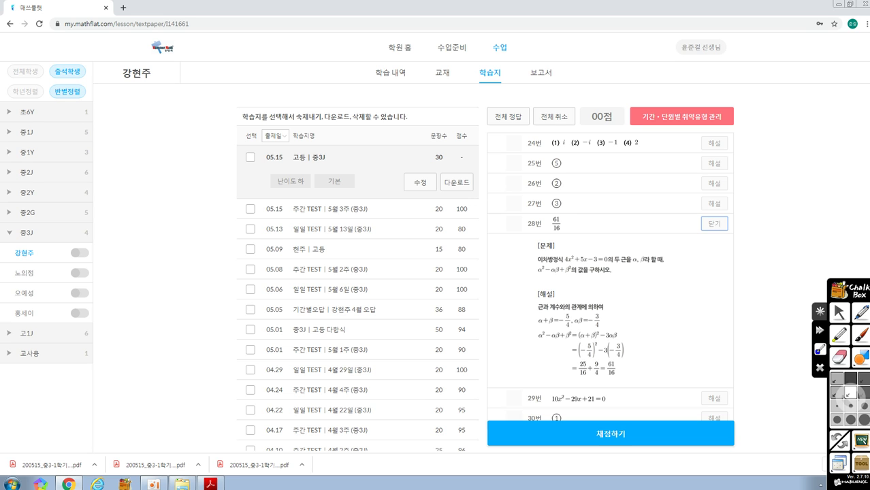
pyautogui.click(724, 223)
pyautogui.scroll(5, 721, 222)
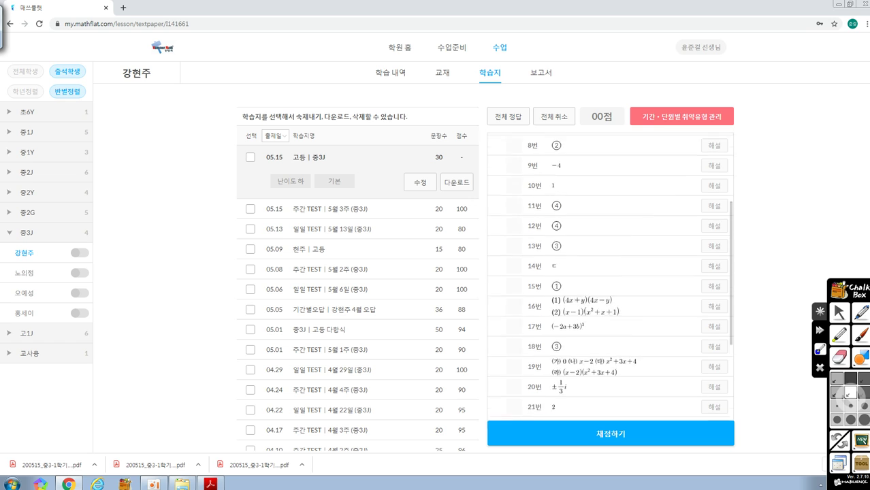
pyautogui.scroll(2, 672, 397)
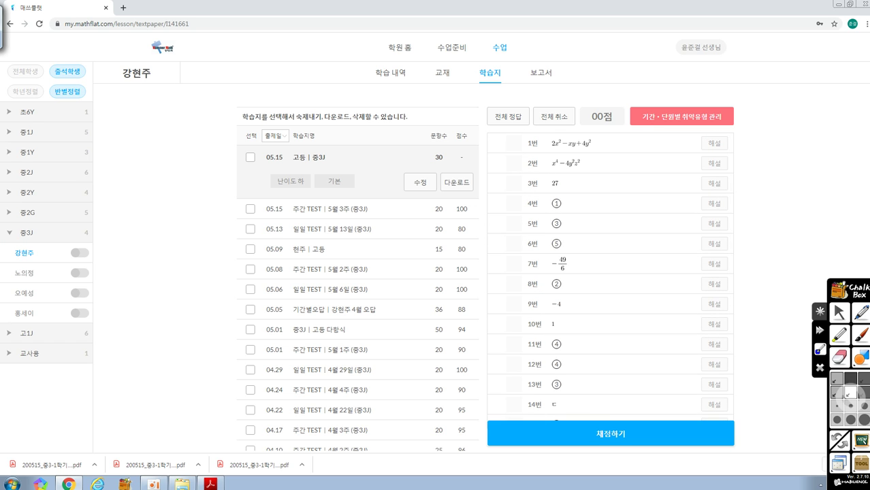
# Step: Mark all 30 answers of the first 중3J student's 05.15 worksheet as correct and submit the grading
pyautogui.click(509, 117)
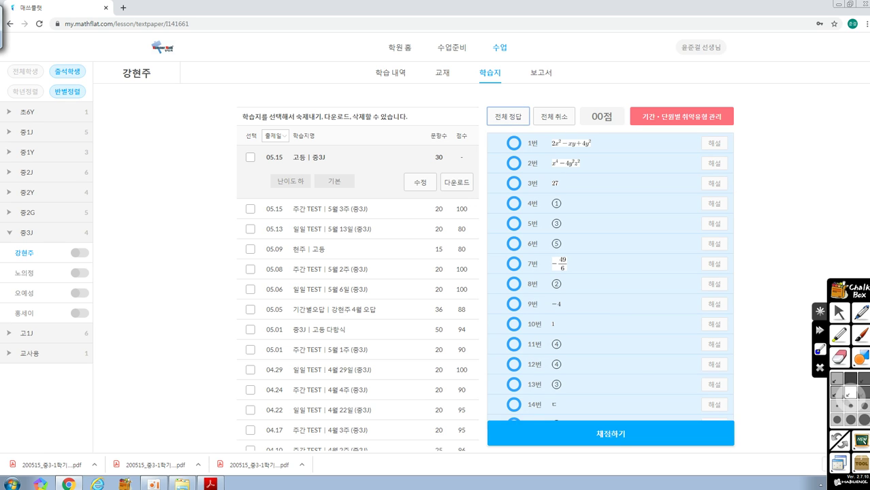
pyautogui.click(610, 434)
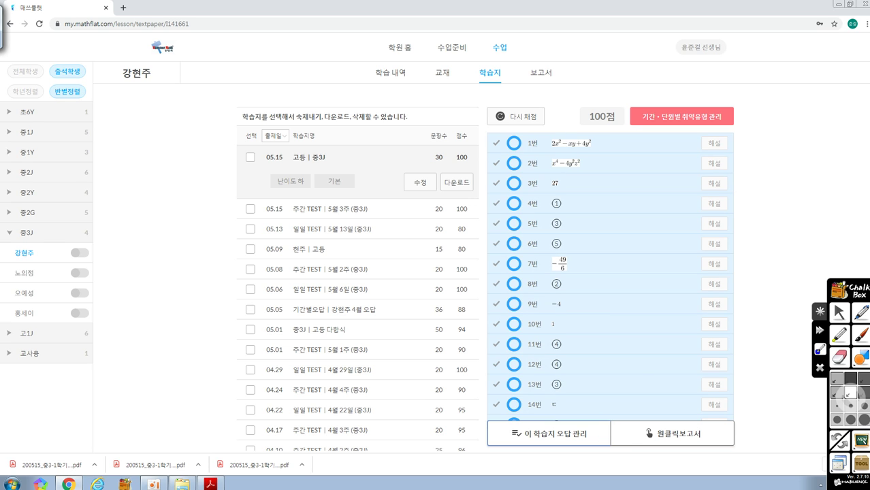
# Step: Open the second 중3J student's 05.15 worksheet, mark all answers correct, and set questions 3, 7 and 11 as wrong
pyautogui.click(39, 273)
pyautogui.click(491, 73)
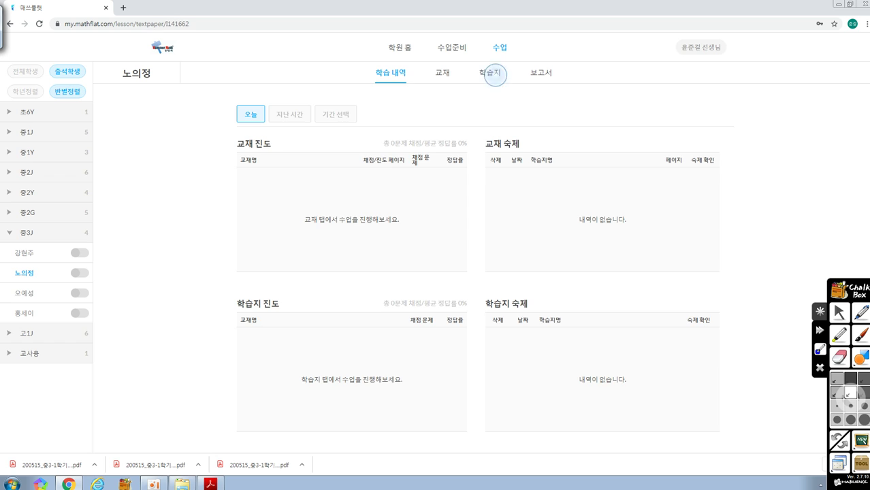
pyautogui.click(509, 118)
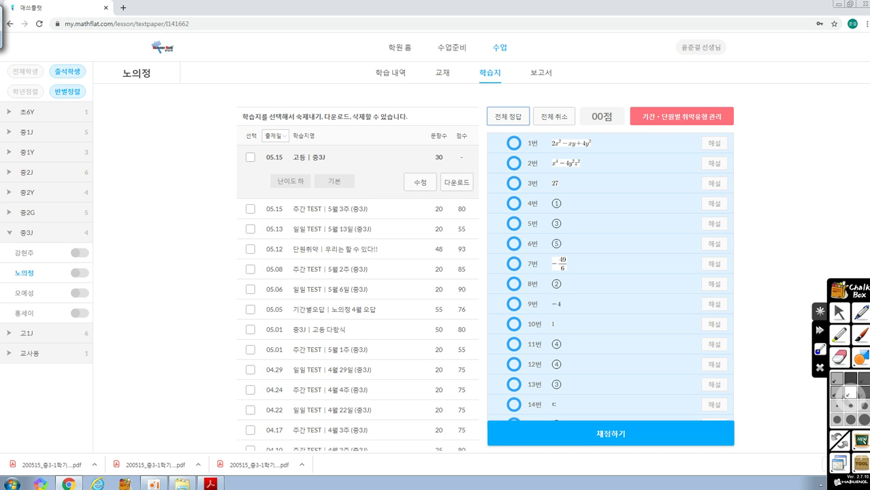
pyautogui.click(624, 181)
pyautogui.click(611, 262)
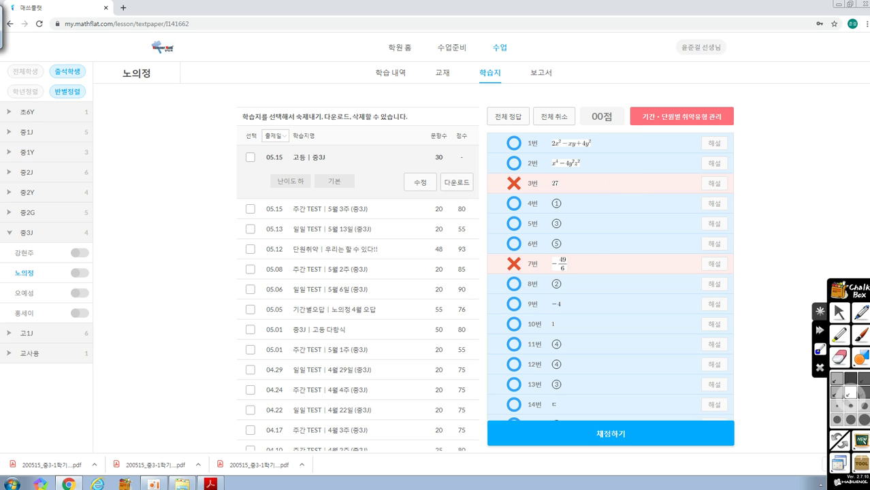
pyautogui.scroll(-3, 611, 262)
pyautogui.click(619, 229)
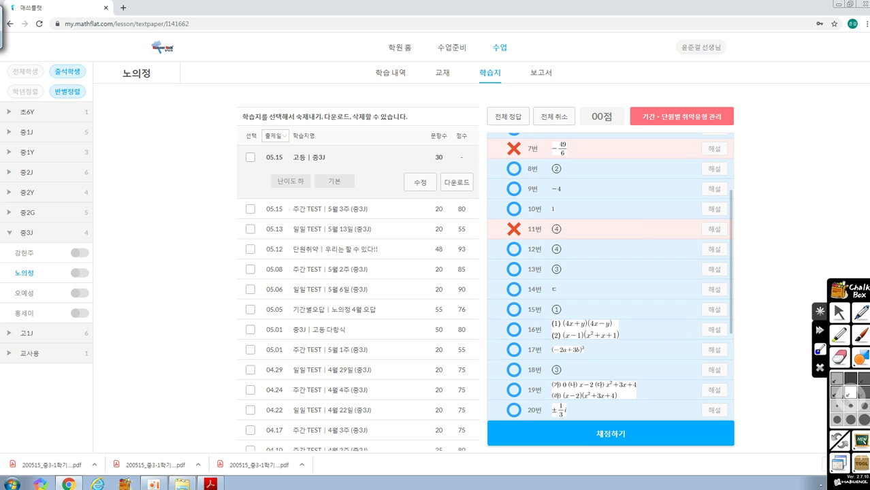
# Step: Mark questions 14, 19, 23, 27 and 28 of the second student's worksheet as wrong and submit the grading
pyautogui.scroll(-3, 620, 228)
pyautogui.click(627, 197)
pyautogui.scroll(-3, 658, 236)
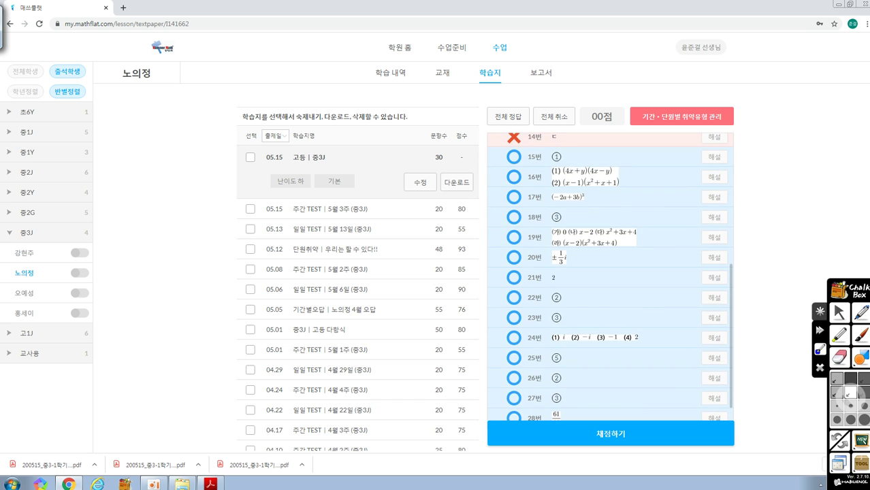
pyautogui.click(658, 236)
pyautogui.click(642, 319)
pyautogui.click(627, 397)
pyautogui.scroll(-2, 654, 311)
pyautogui.click(621, 376)
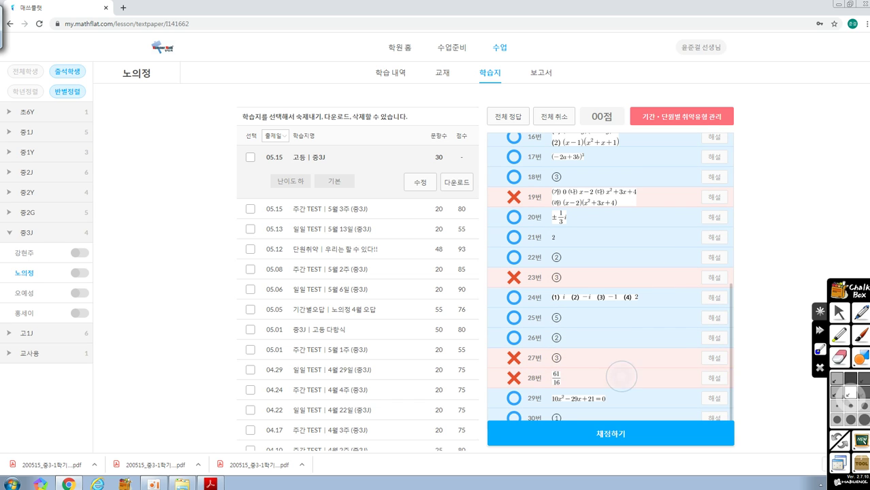
pyautogui.click(623, 434)
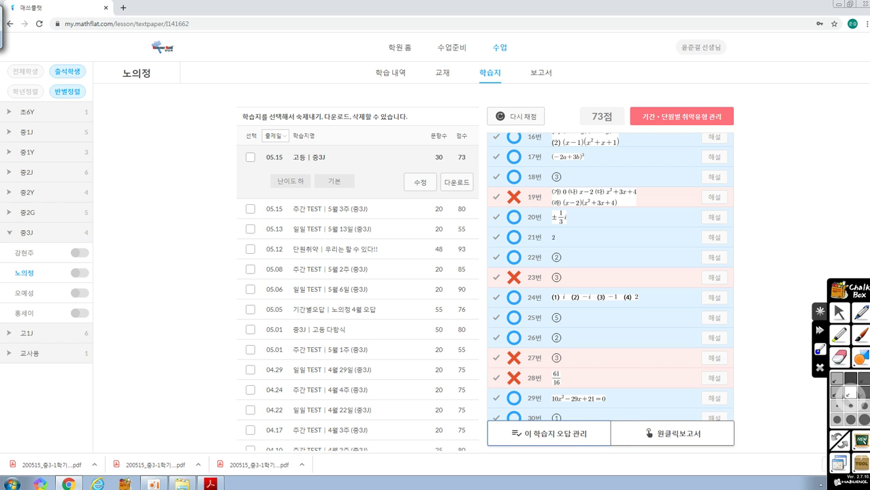
# Step: Open the third 중3J student's 05.15 worksheet, mark all answers correct, and set questions 7 and 10 as wrong
pyautogui.click(42, 294)
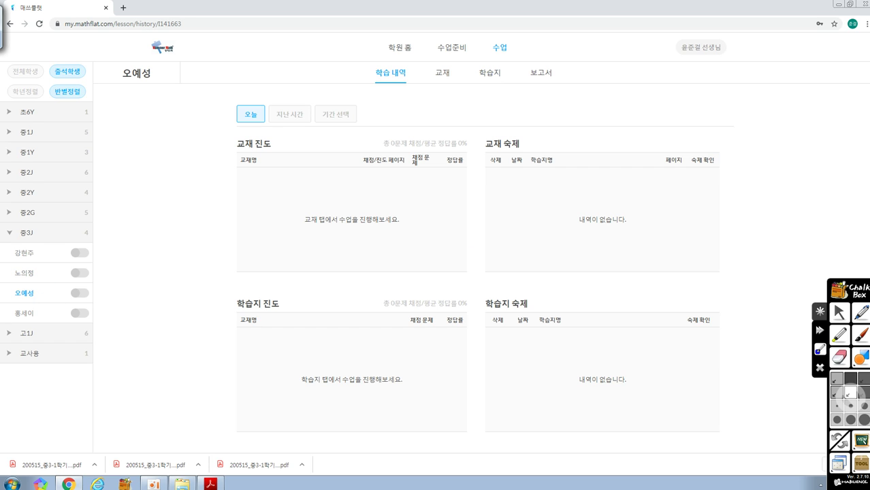
pyautogui.click(487, 75)
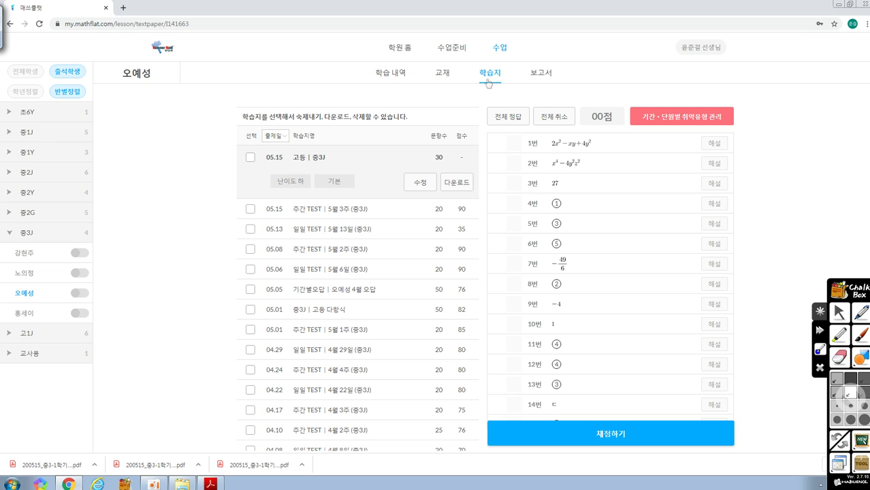
pyautogui.click(510, 119)
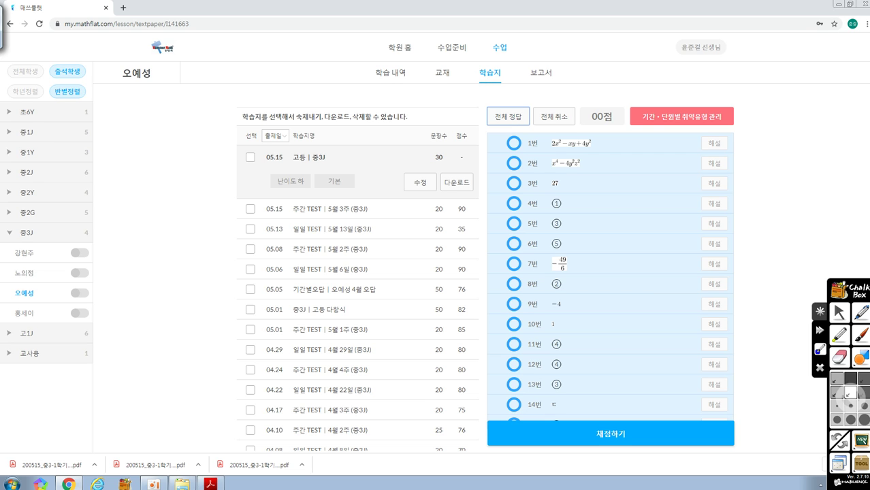
pyautogui.click(514, 263)
pyautogui.scroll(-3, 609, 272)
pyautogui.click(645, 222)
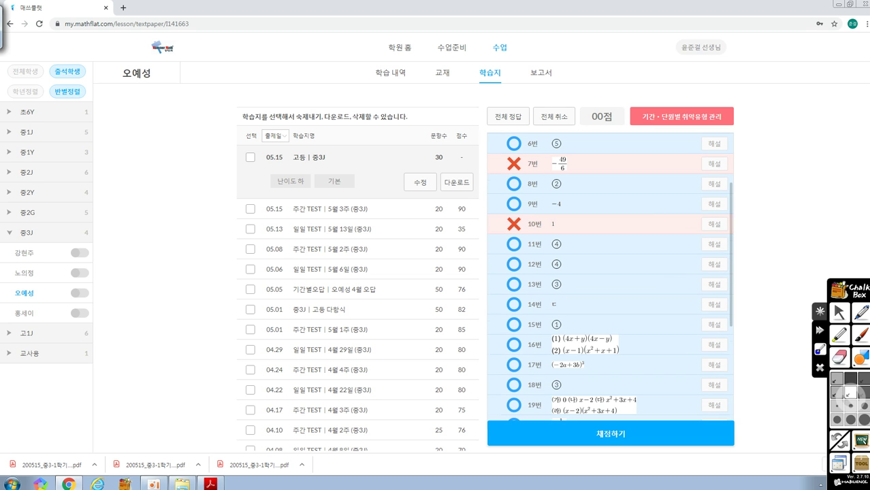
# Step: Mark questions 14, 23, 24 and 28 of the third student's worksheet as wrong and submit the grading
pyautogui.scroll(-3, 645, 218)
pyautogui.click(646, 215)
pyautogui.click(646, 215)
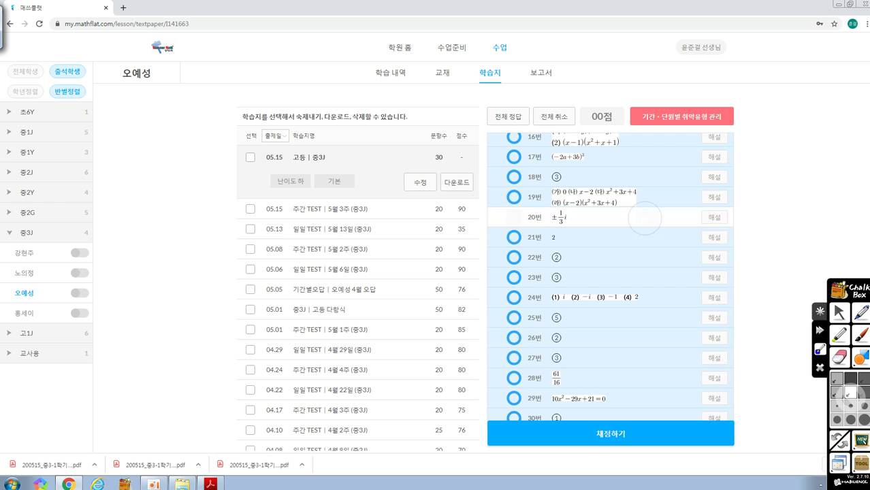
pyautogui.scroll(3, 647, 214)
pyautogui.click(647, 211)
pyautogui.scroll(-3, 647, 210)
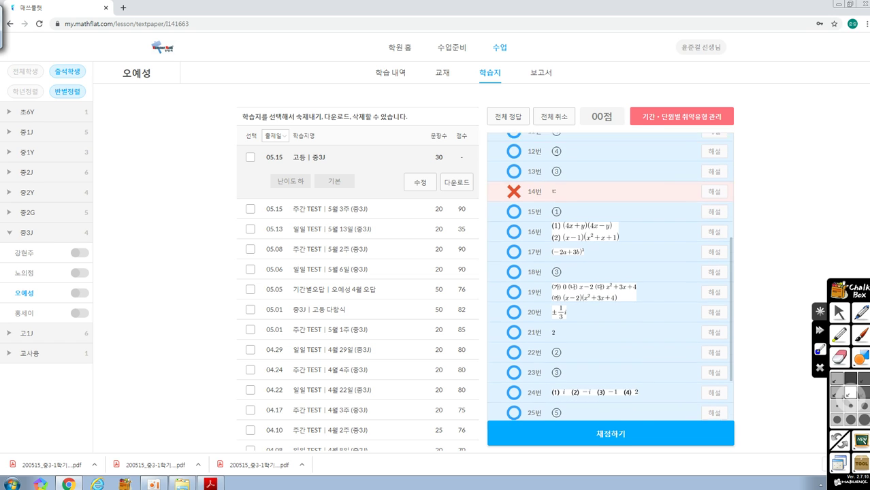
pyautogui.click(619, 300)
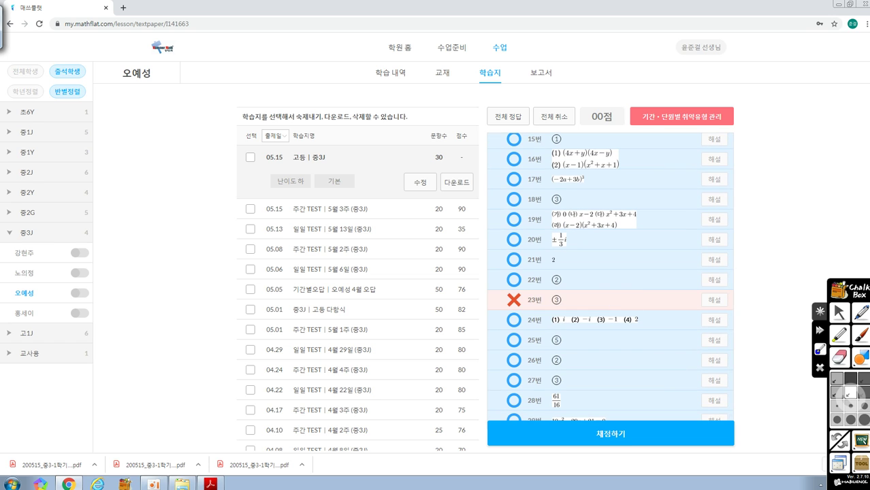
pyautogui.click(659, 324)
pyautogui.scroll(-1, 660, 328)
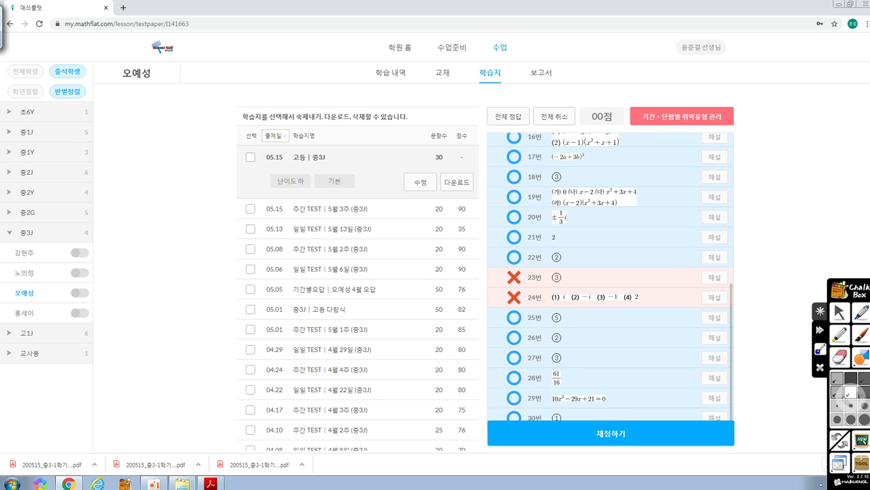
pyautogui.click(636, 382)
pyautogui.click(633, 434)
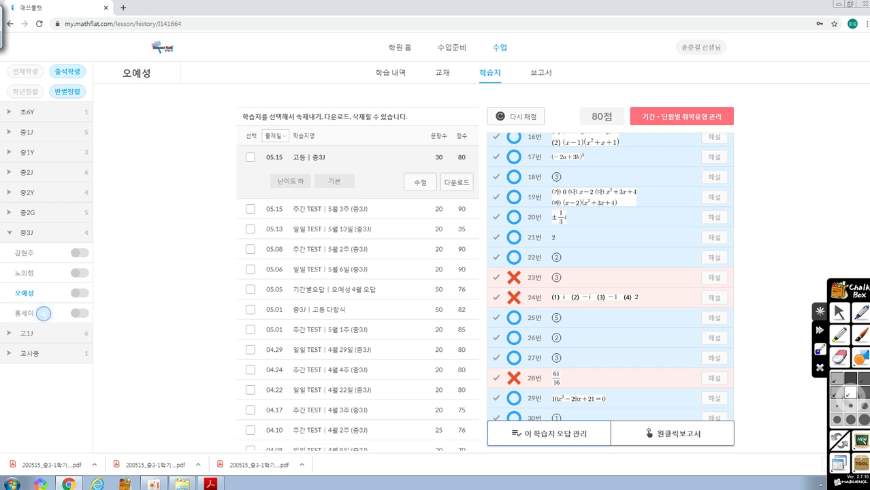
# Step: Open the fourth 중3J student's 05.15 worksheet, mark all answers correct, and set questions 1, 6 and 7 as wrong
pyautogui.click(44, 314)
pyautogui.click(489, 73)
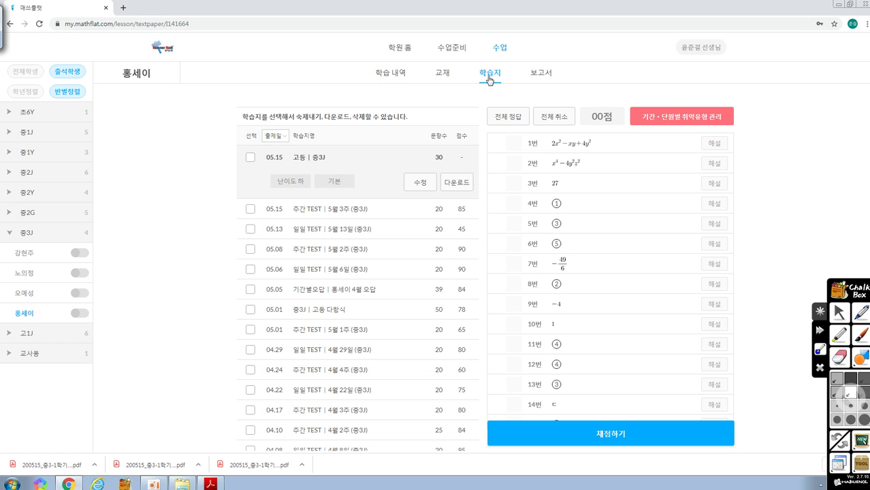
pyautogui.click(508, 116)
pyautogui.click(514, 143)
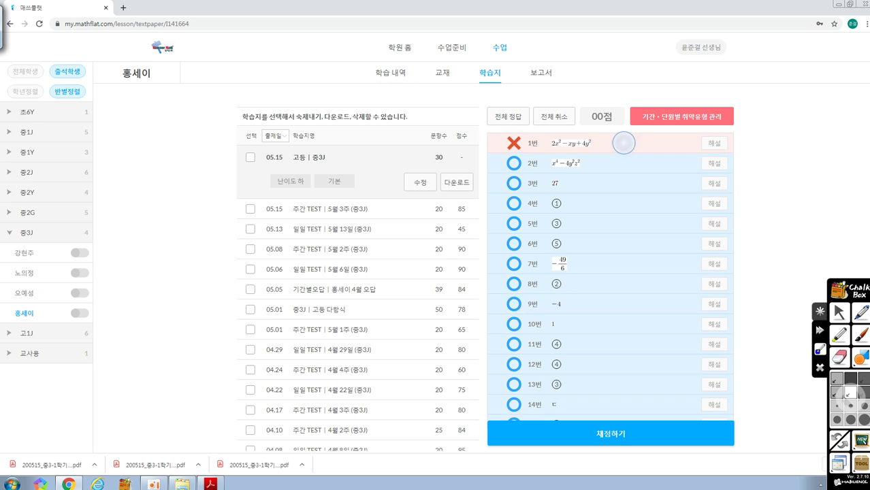
pyautogui.click(616, 243)
pyautogui.click(616, 263)
# Step: Mark questions 9, 10, 11, 14 and 15 of the fourth student's worksheet as wrong
pyautogui.scroll(-3, 613, 272)
pyautogui.click(629, 218)
pyautogui.click(630, 238)
pyautogui.scroll(-2, 633, 225)
pyautogui.click(636, 198)
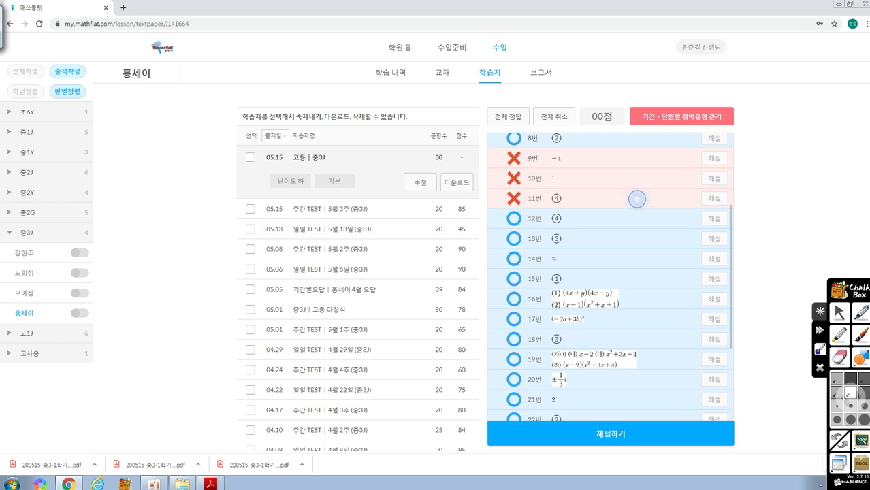
pyautogui.scroll(-2, 639, 224)
pyautogui.click(640, 203)
pyautogui.click(639, 223)
# Step: Mark questions 19, 22, 23, 24, 28 and 30 of the fourth student's worksheet as wrong and submit the grading
pyautogui.scroll(-2, 644, 272)
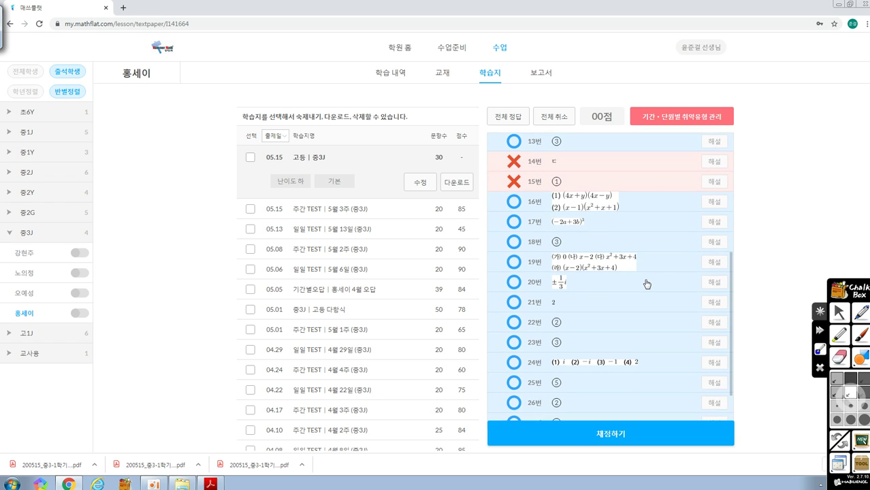
pyautogui.click(657, 263)
pyautogui.scroll(-2, 657, 263)
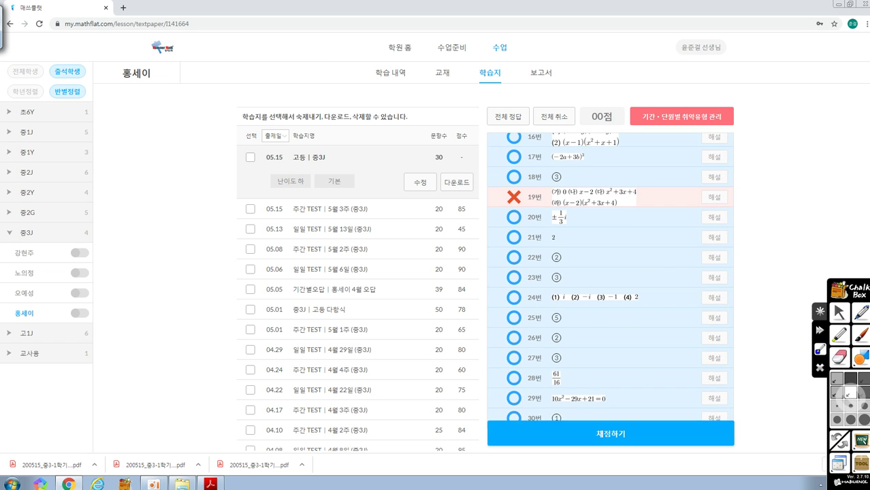
pyautogui.click(648, 254)
pyautogui.click(647, 278)
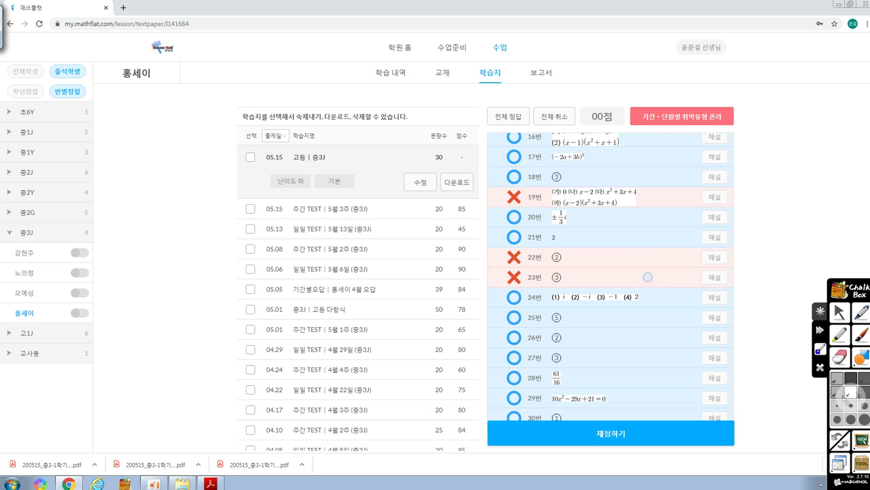
pyautogui.click(662, 296)
pyautogui.click(612, 378)
pyautogui.click(613, 417)
pyautogui.click(612, 433)
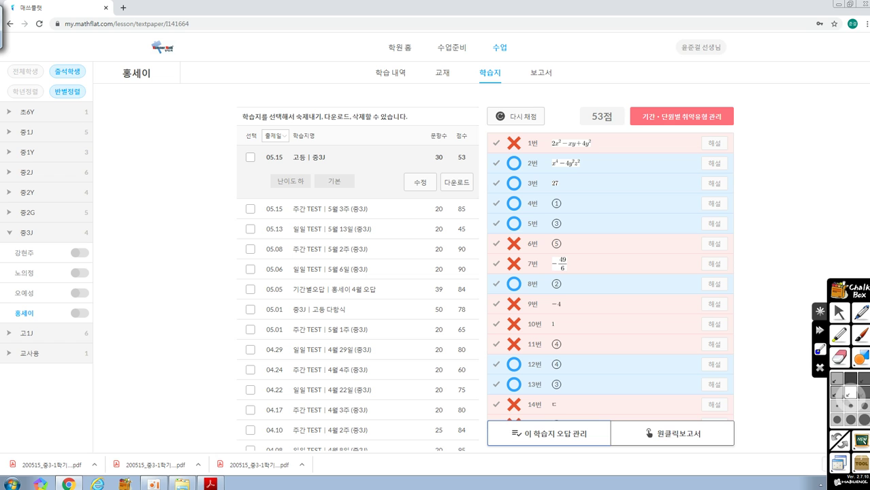
# Step: Download the first 중3J student's 05.15 worksheet as a PDF and show the file in its download folder
pyautogui.click(34, 253)
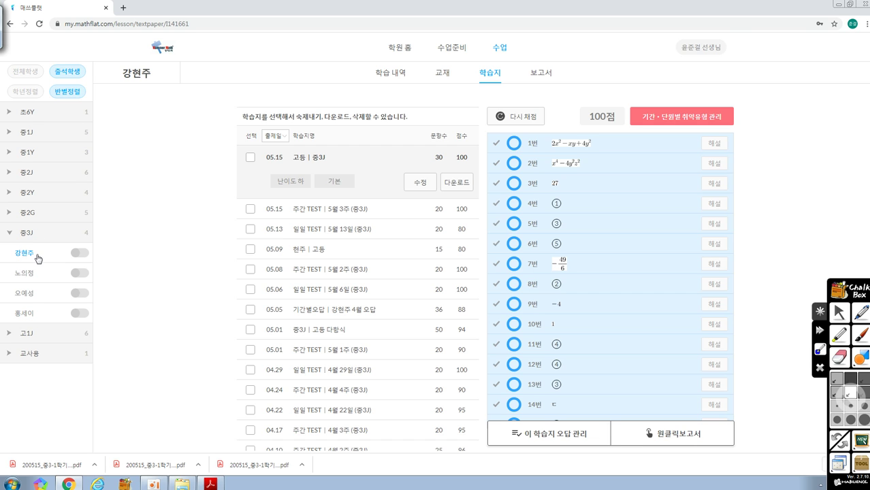
pyautogui.click(456, 182)
pyautogui.click(498, 271)
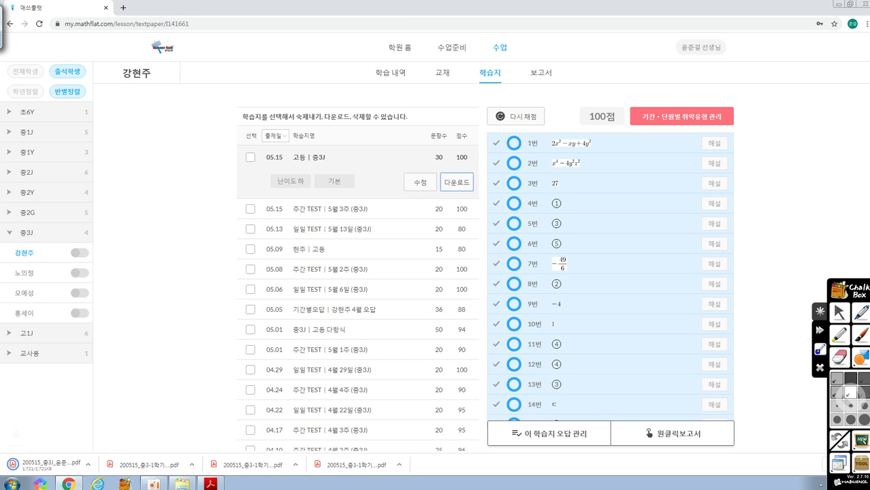
pyautogui.click(94, 465)
pyautogui.click(99, 428)
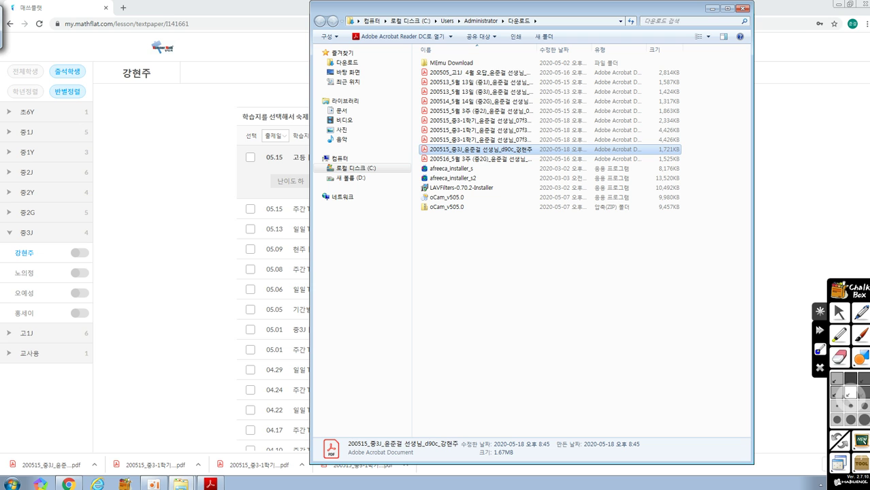
# Step: Open the downloaded 05.15 중3J worksheet PDF in Adobe Acrobat Reader DC and bring questions 7 and 8 on page 2 into enlarged view
pyautogui.doubleClick(518, 151)
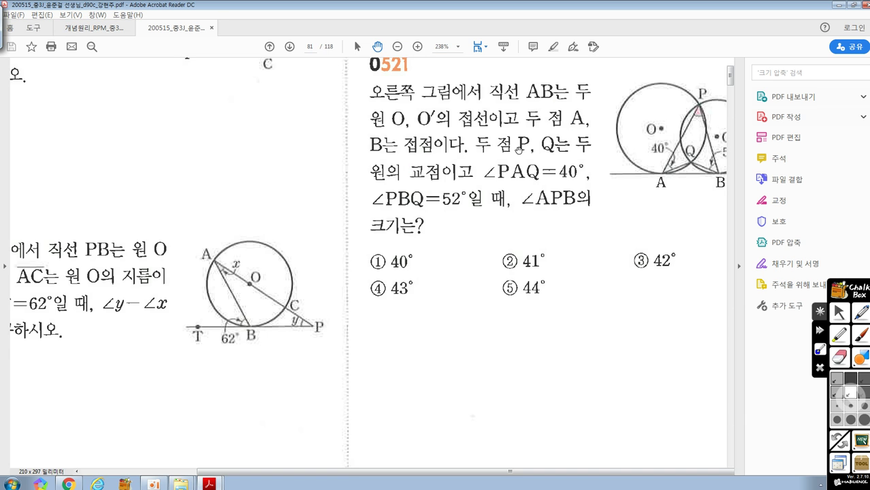
pyautogui.scroll(-5, 707, 355)
pyautogui.scroll(1, 722, 271)
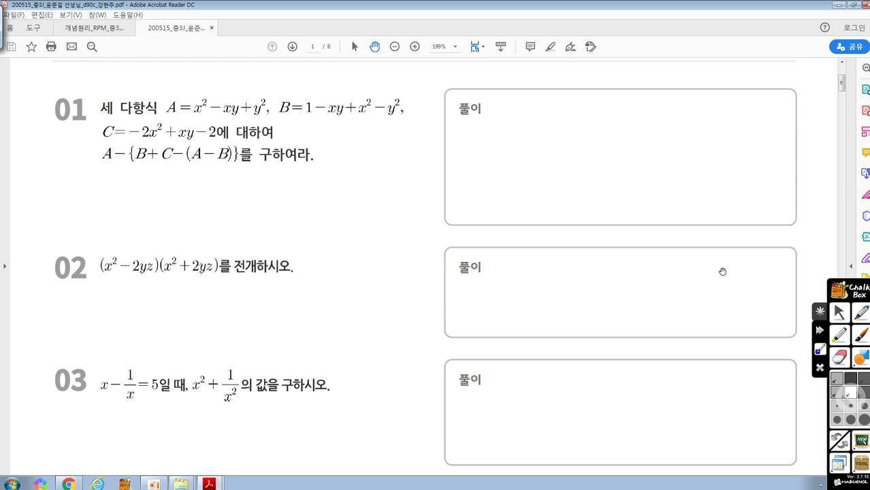
pyautogui.scroll(3, 722, 271)
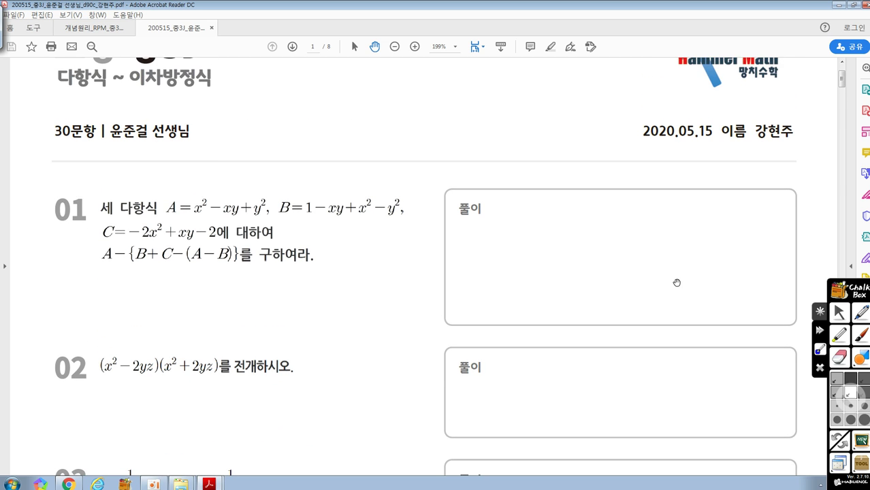
pyautogui.scroll(-2, 676, 283)
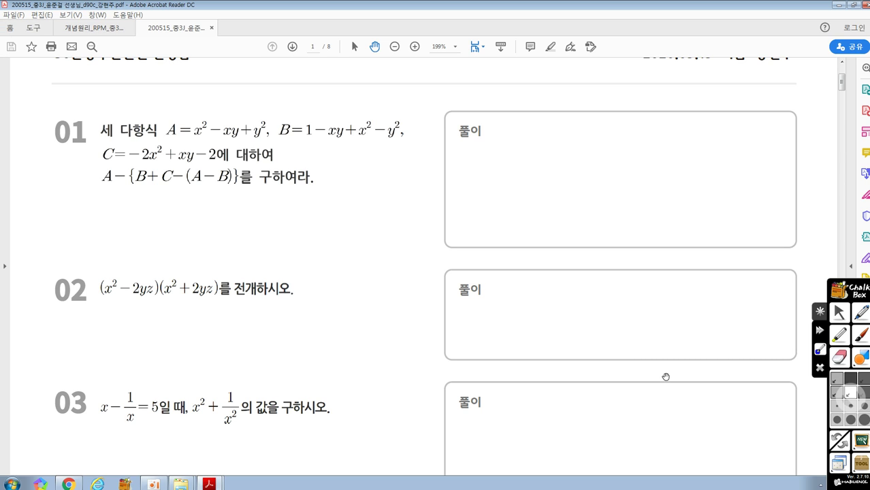
pyautogui.scroll(-15, 666, 377)
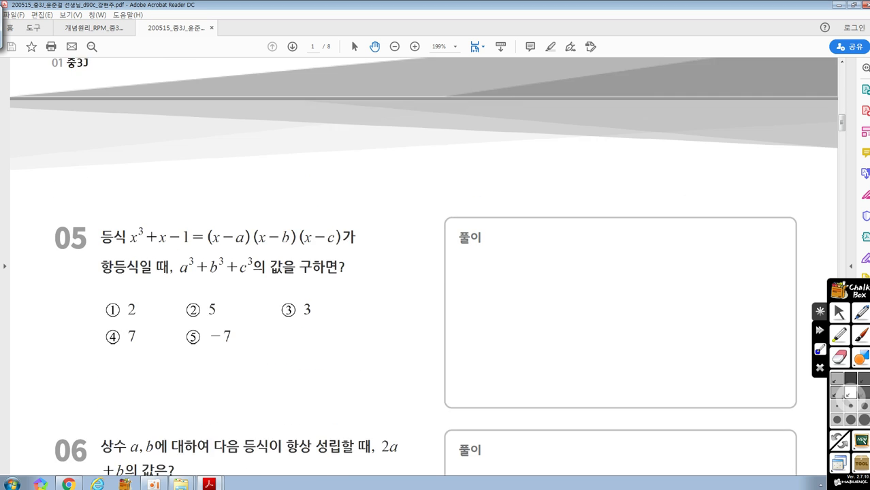
pyautogui.scroll(-3, 769, 238)
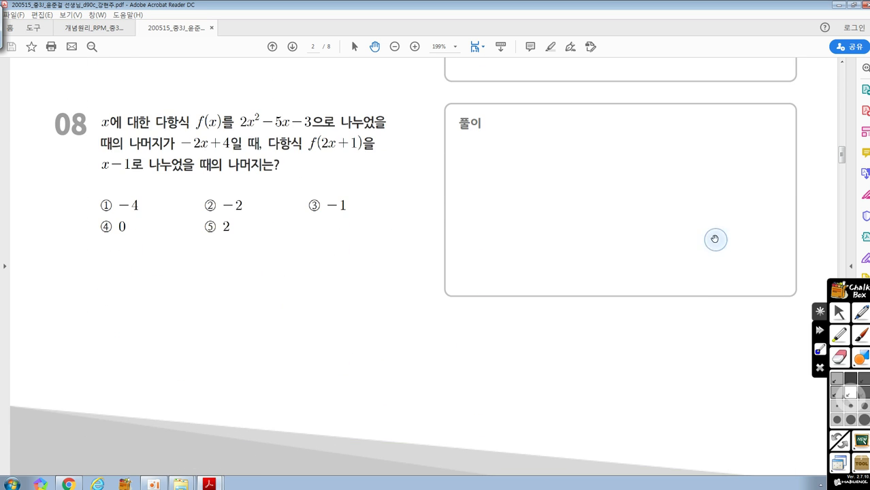
pyautogui.scroll(3, 735, 191)
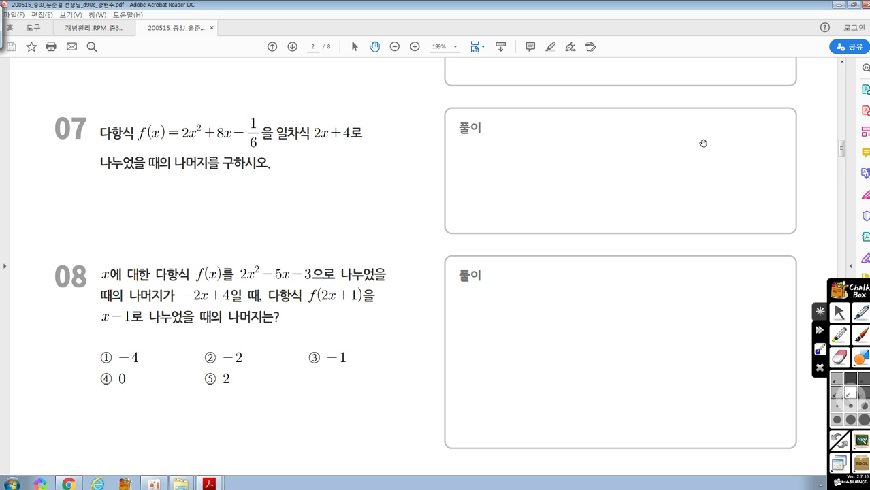
pyautogui.scroll(1, 703, 143)
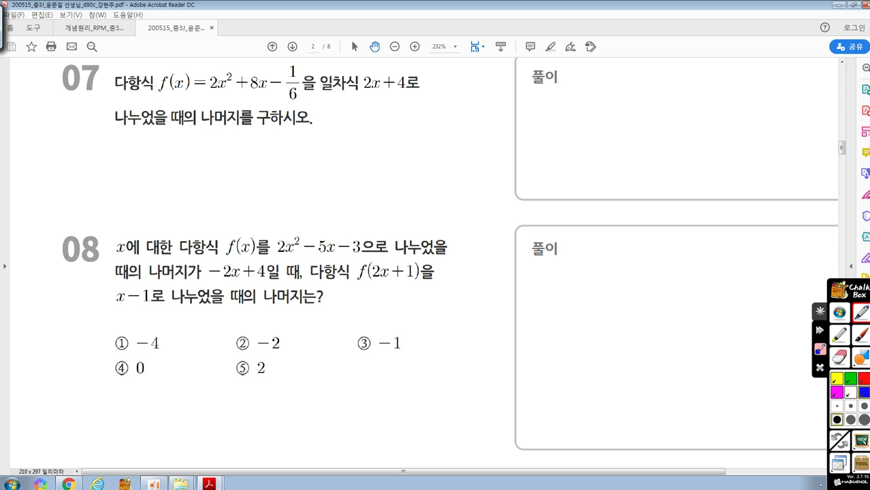
# Step: Handwrite f(-2) in blue pen beside question 7, rewrite it once in the same area, and clear the ink
pyautogui.moveTo(474, 62)
pyautogui.mouseDown()
pyautogui.moveTo(460, 116)
pyautogui.moveTo(477, 96)
pyautogui.moveTo(488, 111)
pyautogui.mouseUp()
pyautogui.moveTo(497, 97); pyautogui.dragTo(536, 97)
pyautogui.moveTo(539, 79); pyautogui.dragTo(531, 137)
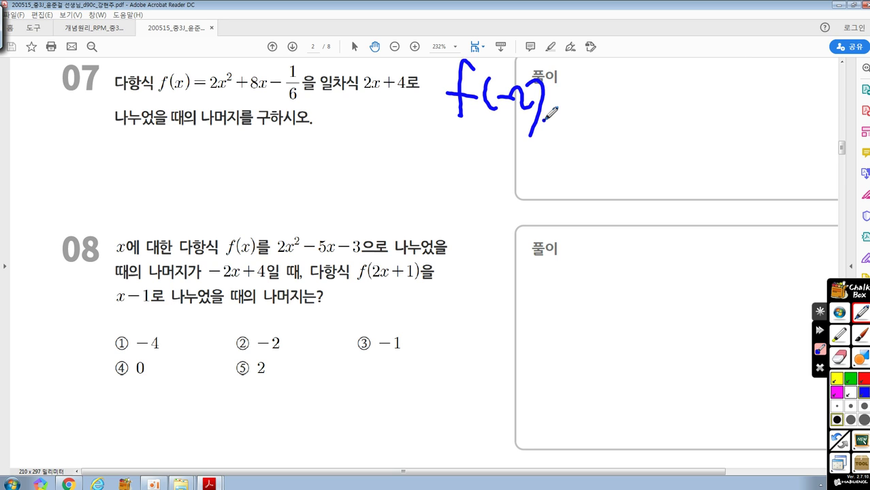
pyautogui.click(844, 291)
pyautogui.moveTo(502, 56)
pyautogui.mouseDown()
pyautogui.moveTo(478, 117)
pyautogui.moveTo(499, 95)
pyautogui.mouseUp()
pyautogui.moveTo(509, 76)
pyautogui.mouseDown()
pyautogui.moveTo(505, 106)
pyautogui.moveTo(517, 88)
pyautogui.mouseUp()
pyautogui.moveTo(520, 82); pyautogui.dragTo(542, 108)
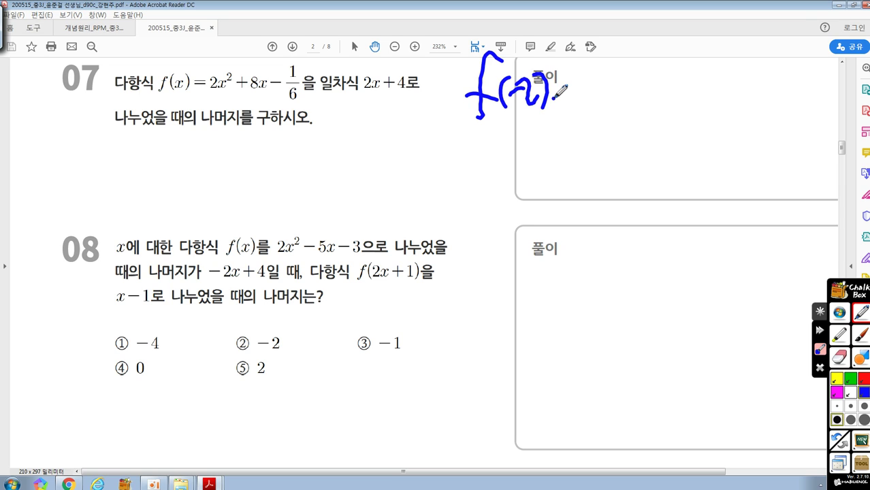
pyautogui.press('Escape')
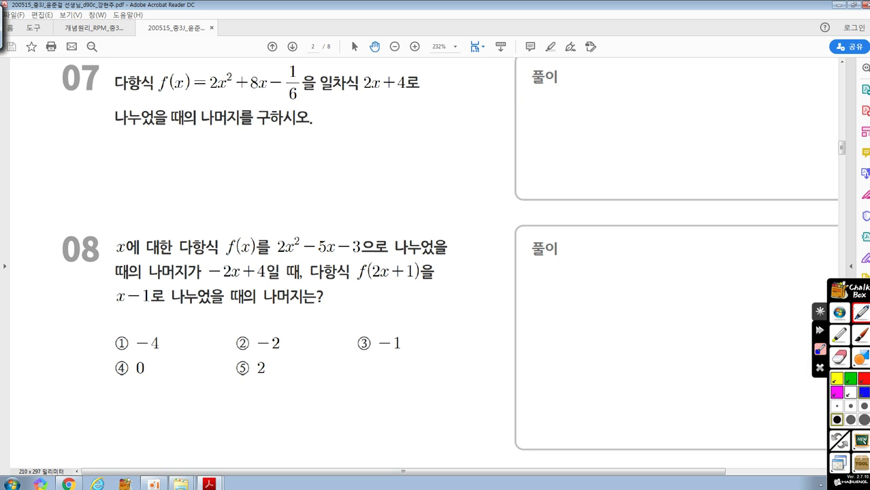